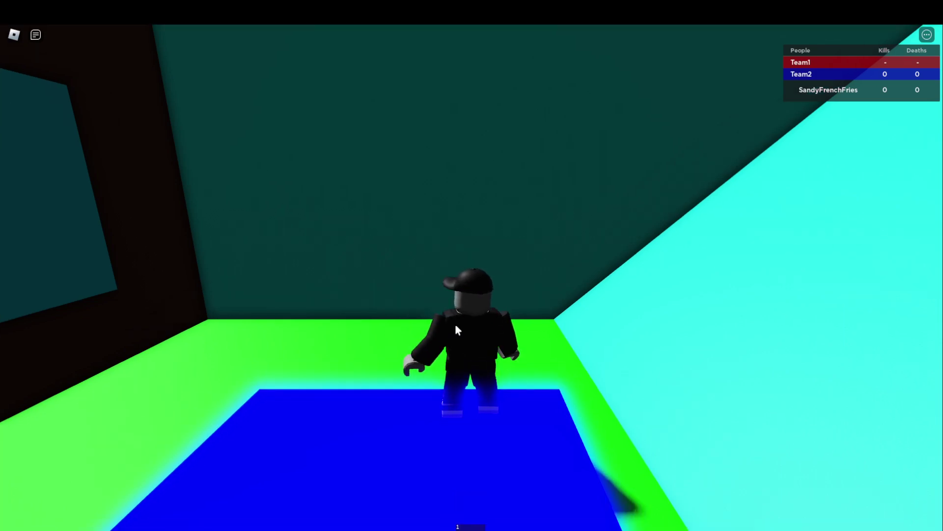
# Leave the blue spawn pad, cross the cyan area and jump over the red ramp.
pyautogui.moveTo(454, 323); pyautogui.dragTo(501, 390)
pyautogui.press('w')
pyautogui.press('space')
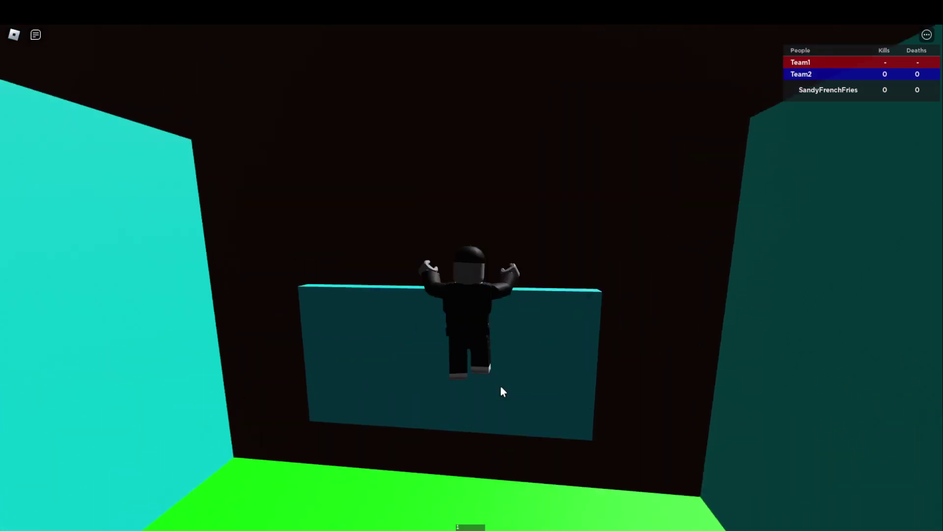
pyautogui.press('w')
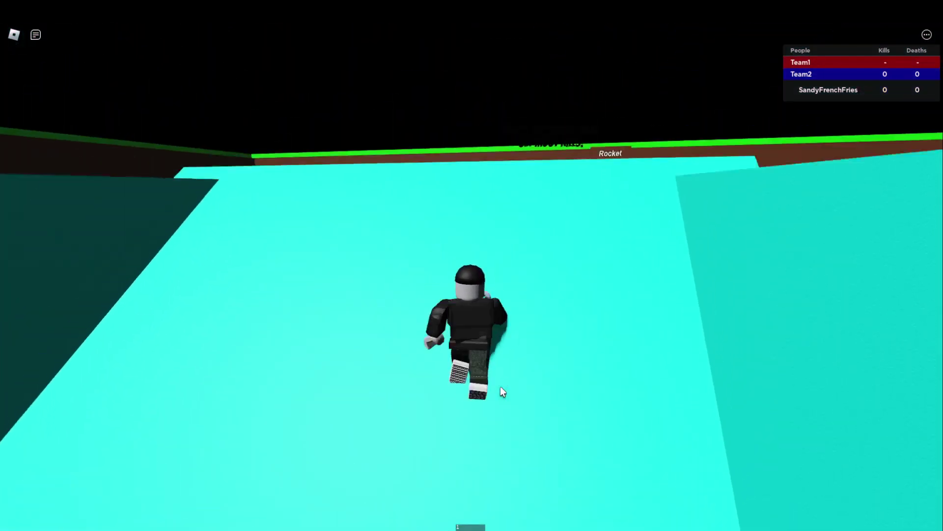
pyautogui.press('w')
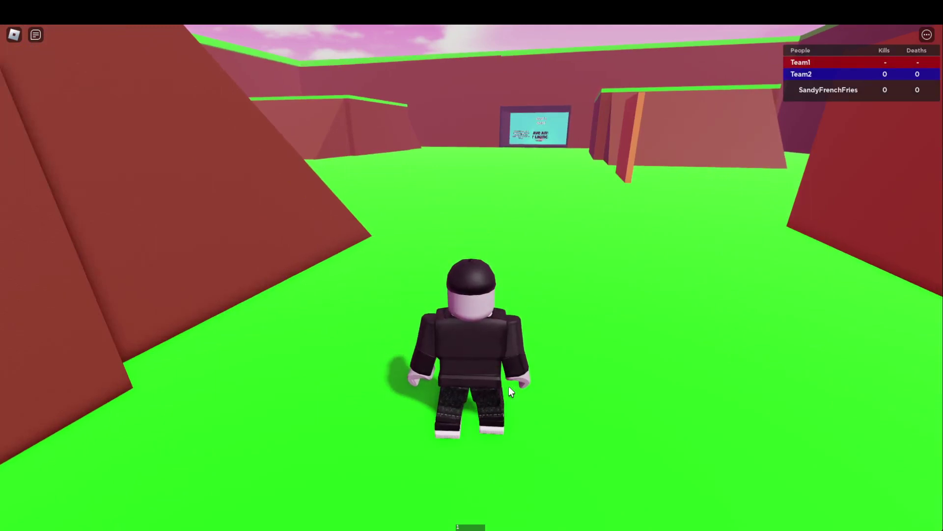
pyautogui.press('w')
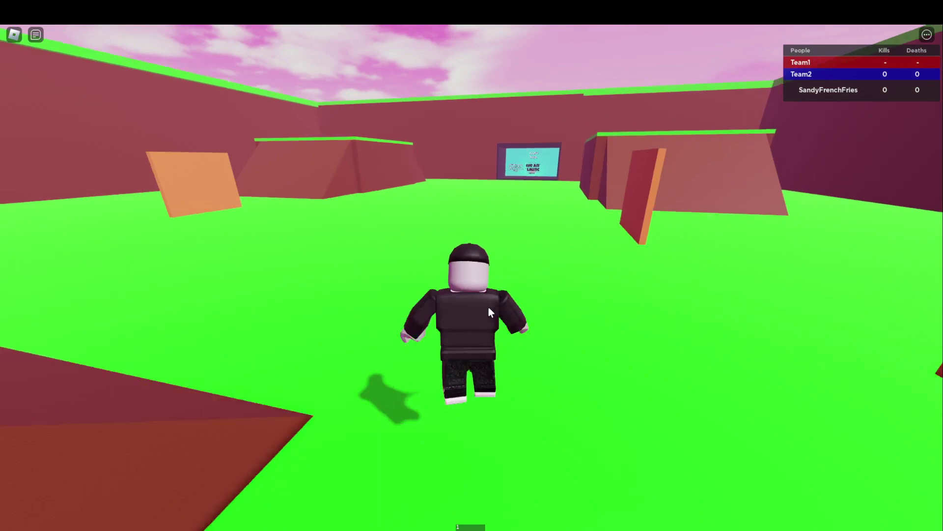
pyautogui.press('space')
pyautogui.press('w')
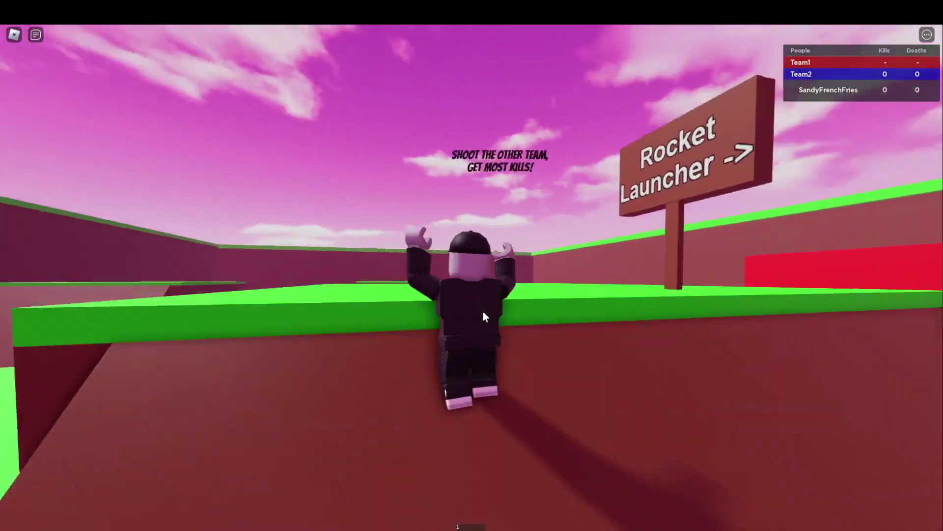
# Run past the orange wall and brown ramp to the Bob's Base sign.
pyautogui.press('w')
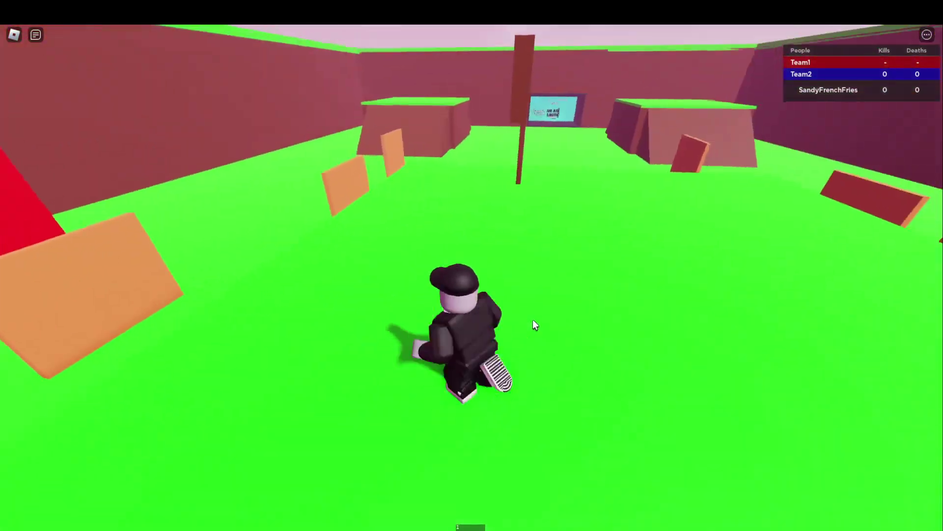
pyautogui.press('space')
pyautogui.press('w')
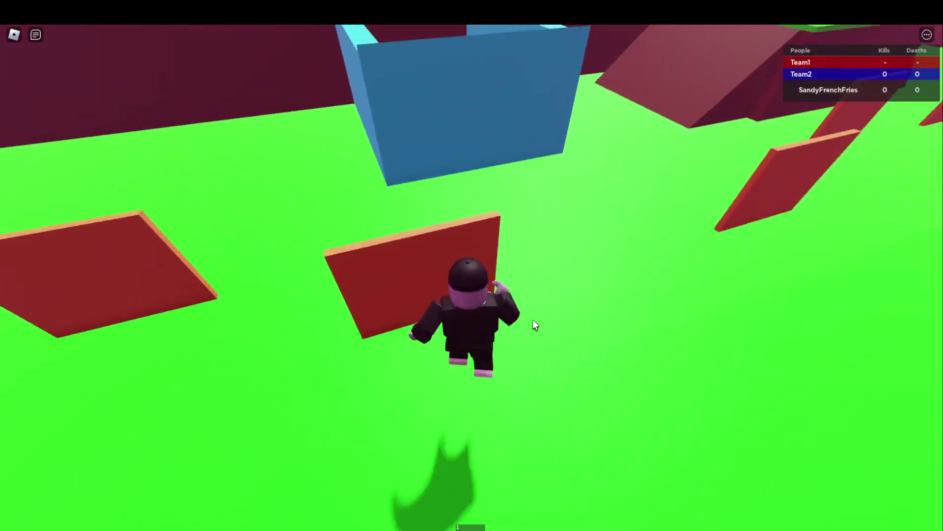
pyautogui.press('space')
pyautogui.press('w')
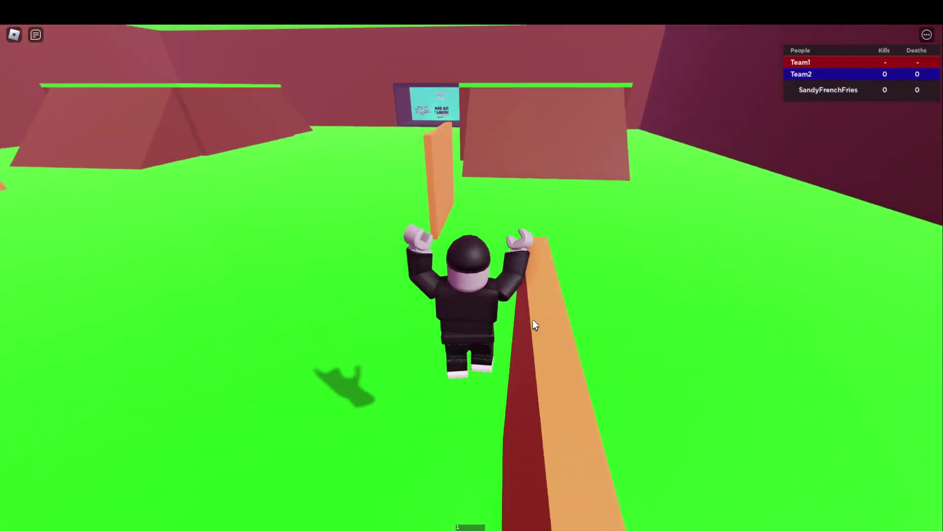
pyautogui.press('w')
pyautogui.press('space')
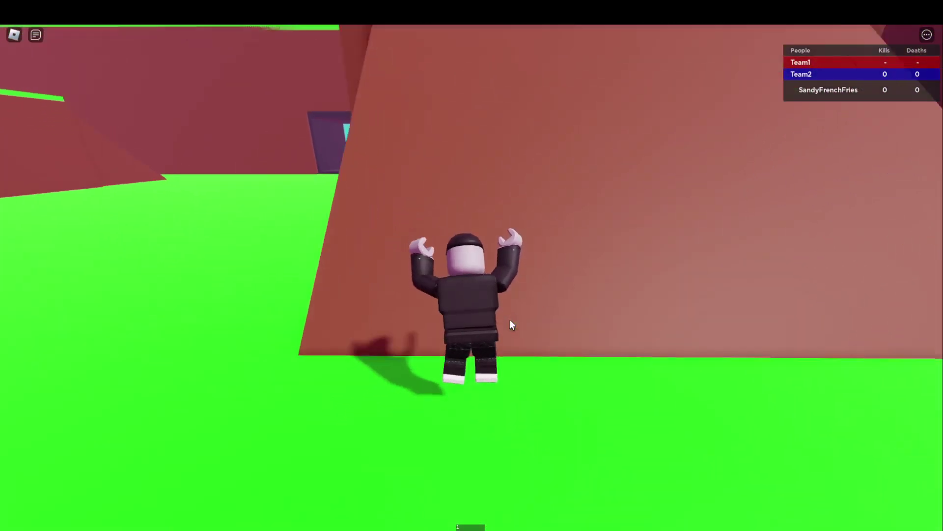
pyautogui.press('w')
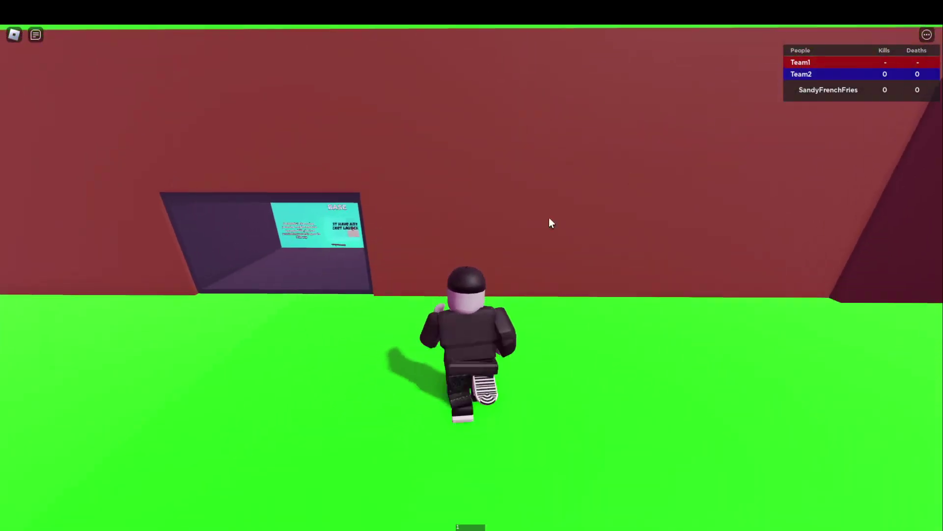
pyautogui.press('space')
# Grab the rocket launcher inside Bob's Base, step back out and fire it.
pyautogui.press('w')
pyautogui.press('space')
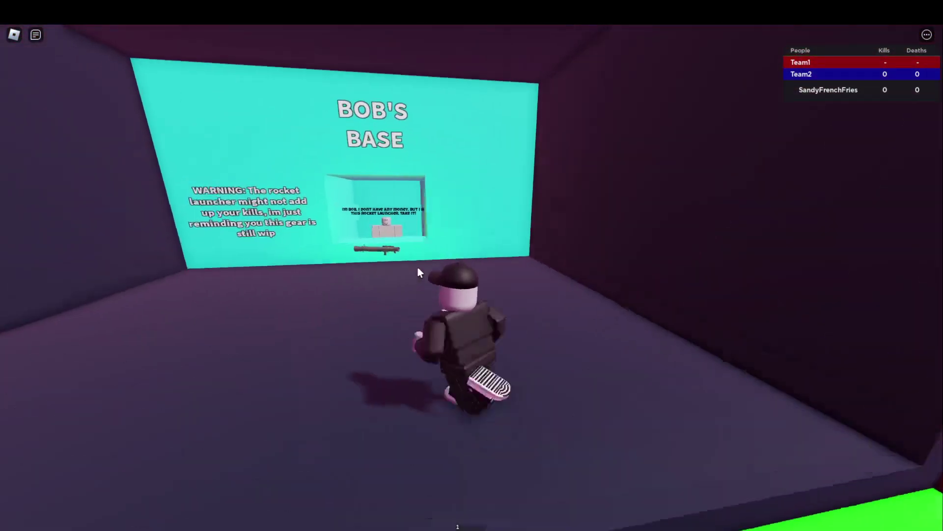
pyautogui.press('s')
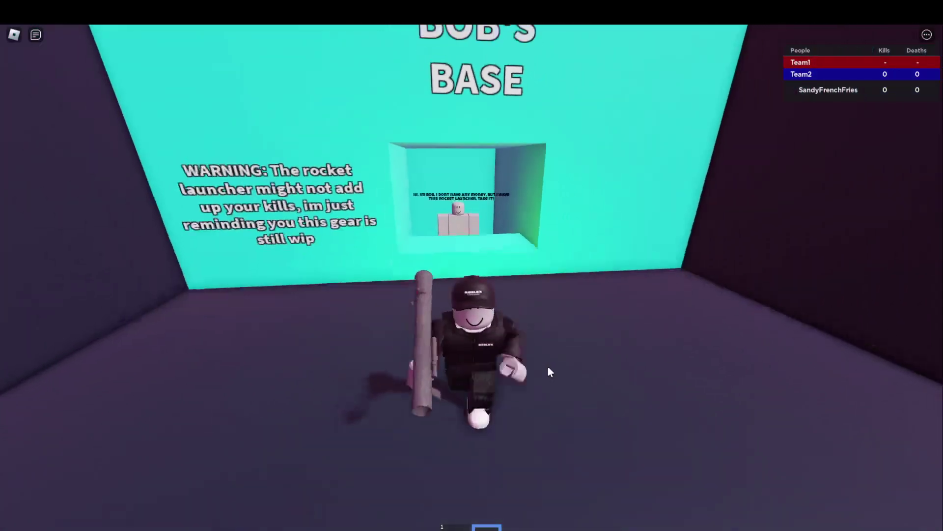
pyautogui.click(547, 366)
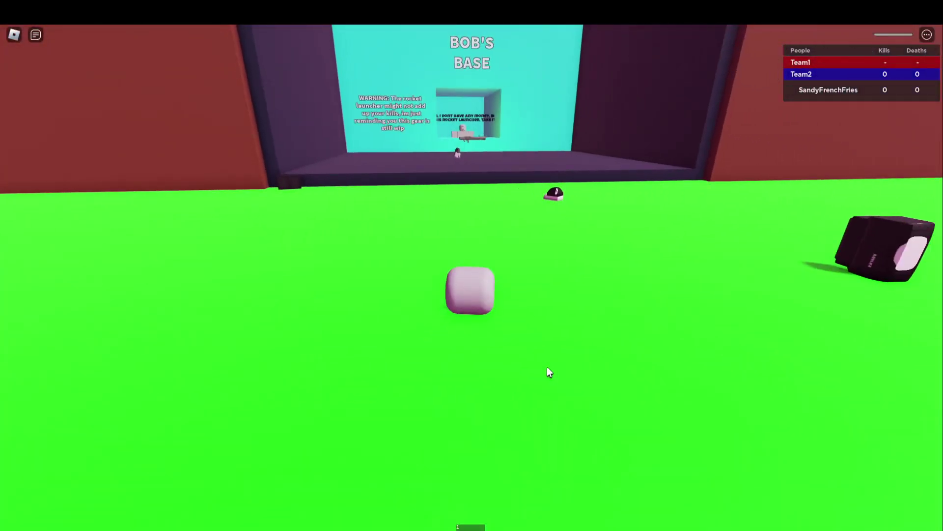
# After respawning, walk off the spawn ramp and across the map toward the maroon wall.
pyautogui.press('w')
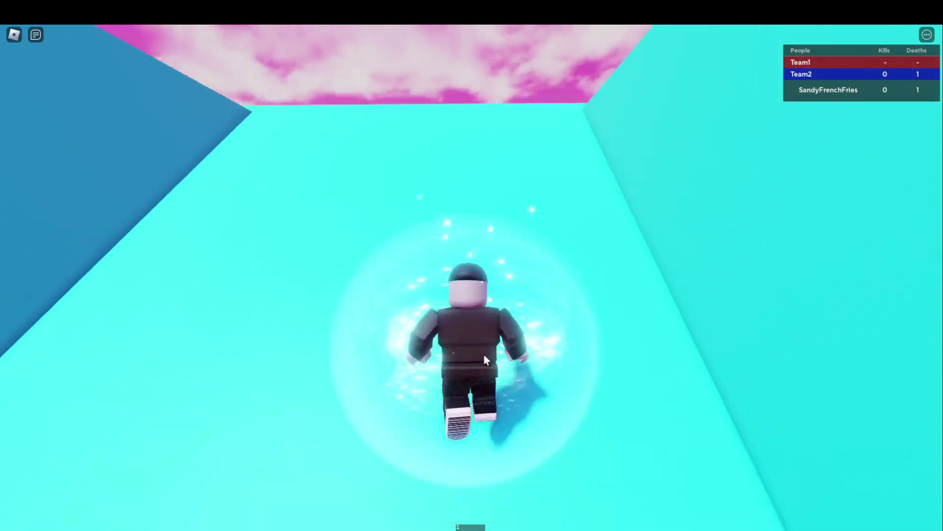
pyautogui.press('w')
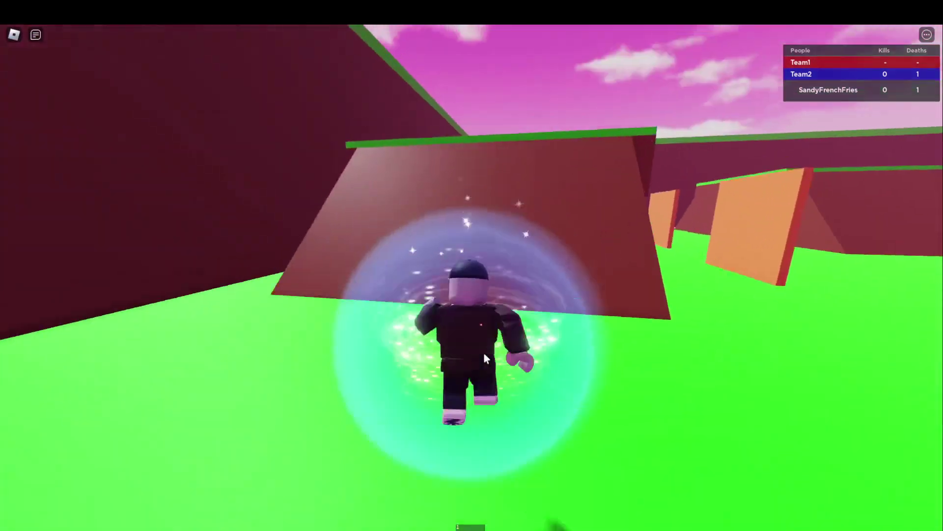
pyautogui.press('w')
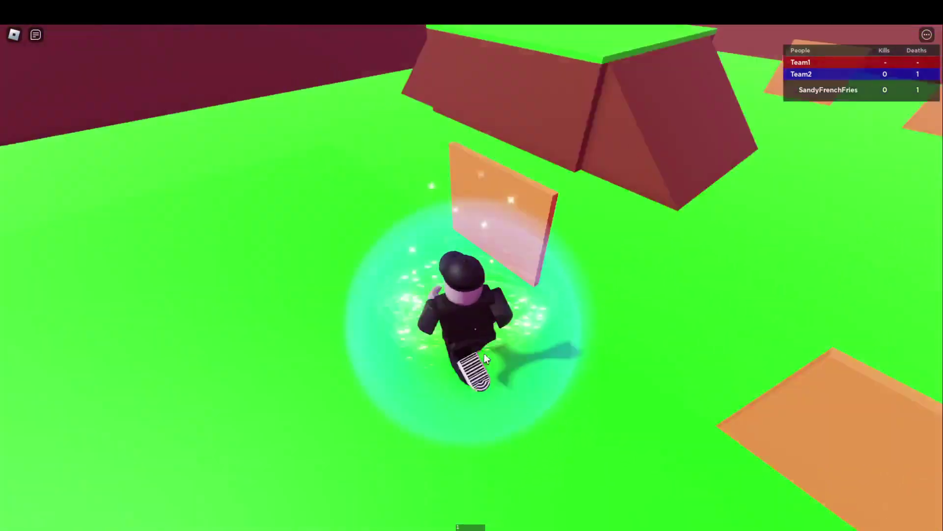
pyautogui.press('w')
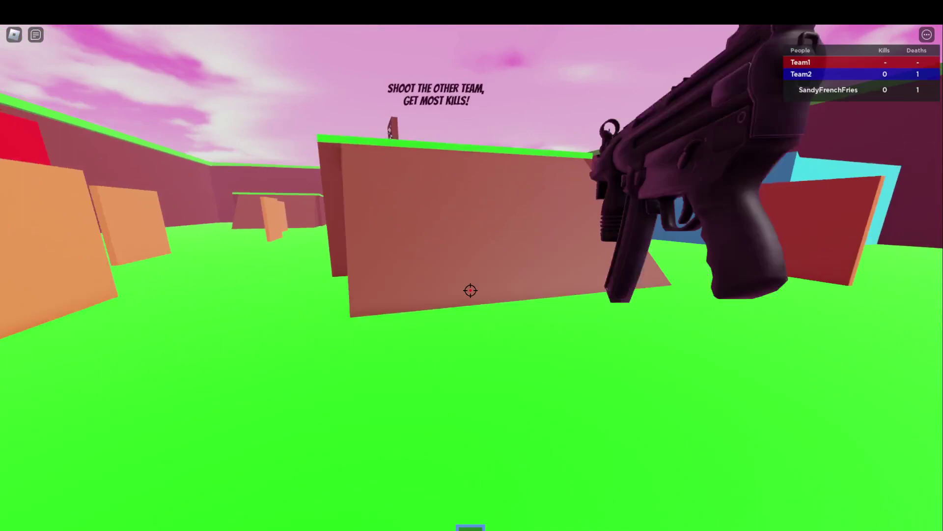
# Walk up onto the upper platform, put the gun away with 1, and run across the arena.
pyautogui.press('w')
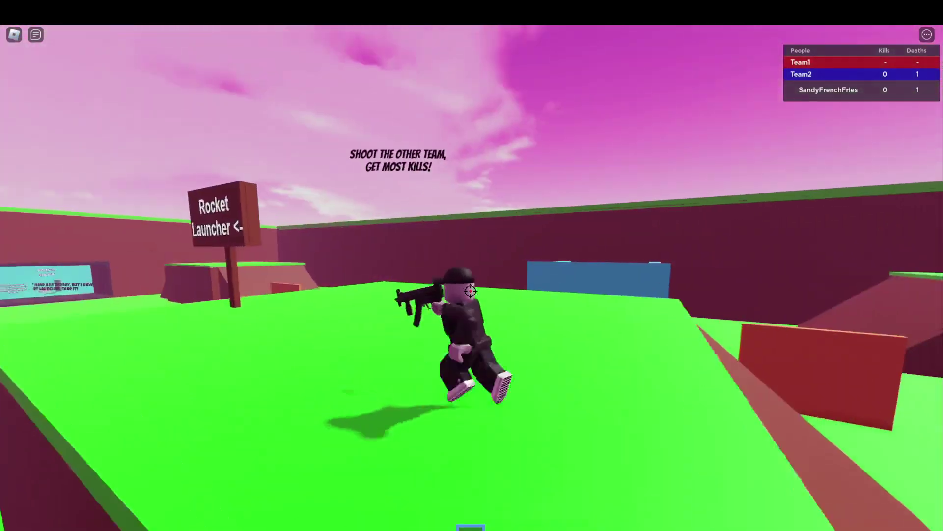
pyautogui.press('1')
pyautogui.press('w')
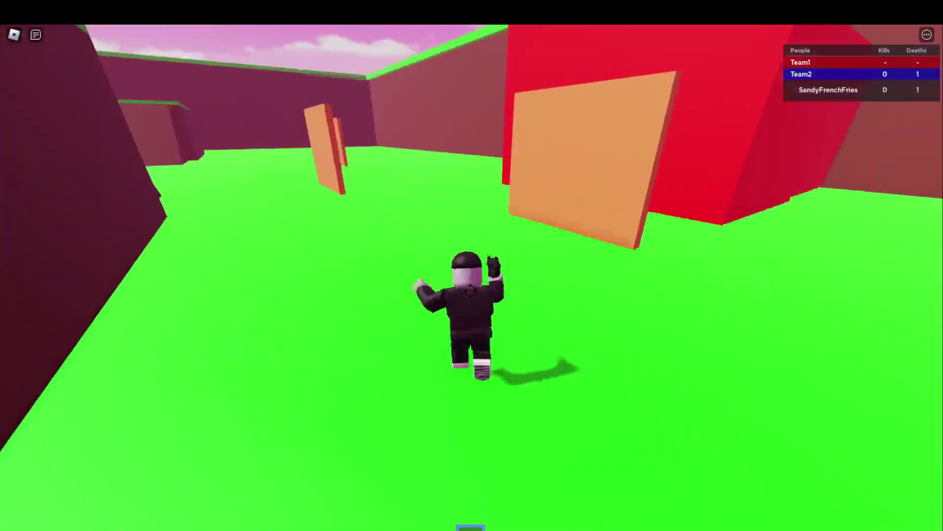
pyautogui.scroll(-5, 470, 289)
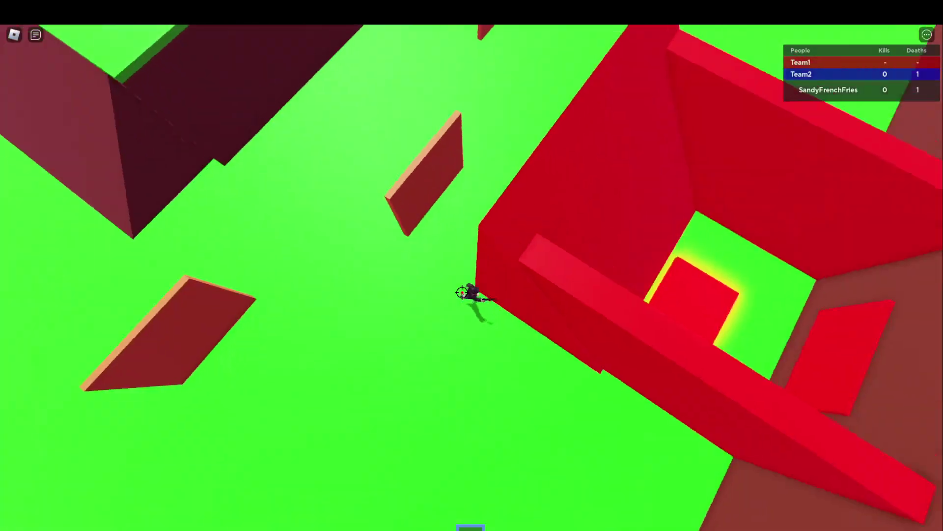
pyautogui.scroll(5, 462, 293)
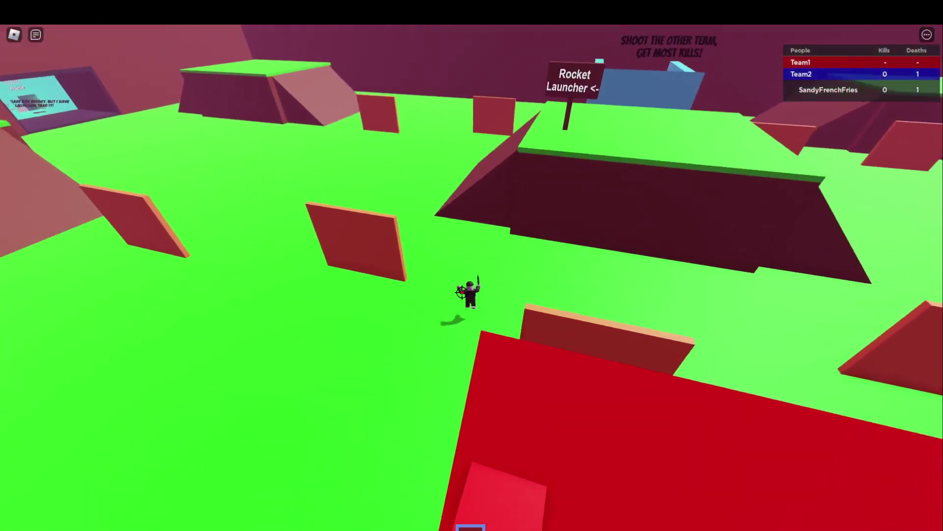
pyautogui.scroll(5, 461, 291)
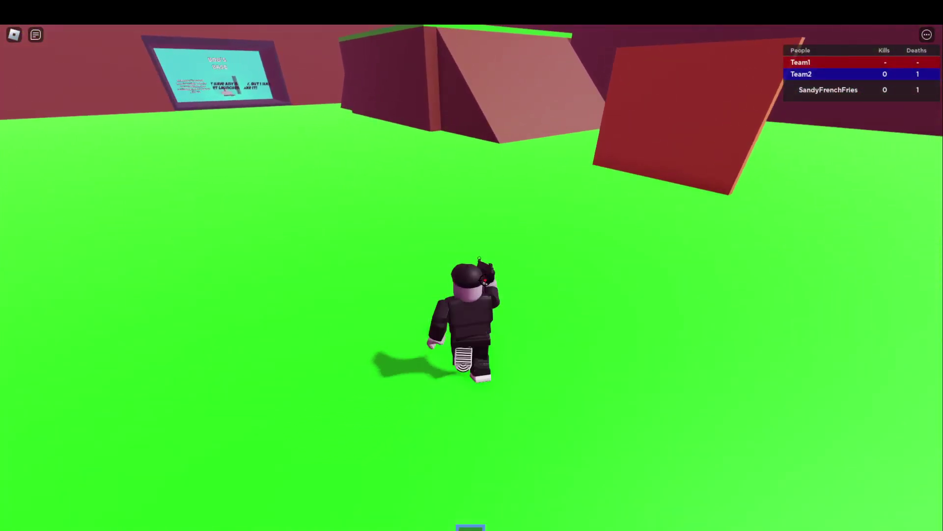
pyautogui.scroll(3, 485, 266)
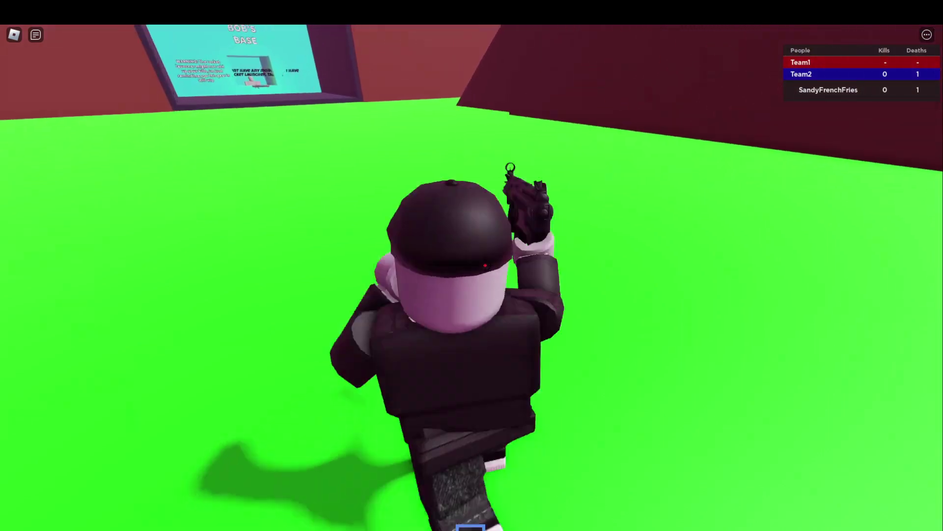
pyautogui.scroll(3, 470, 290)
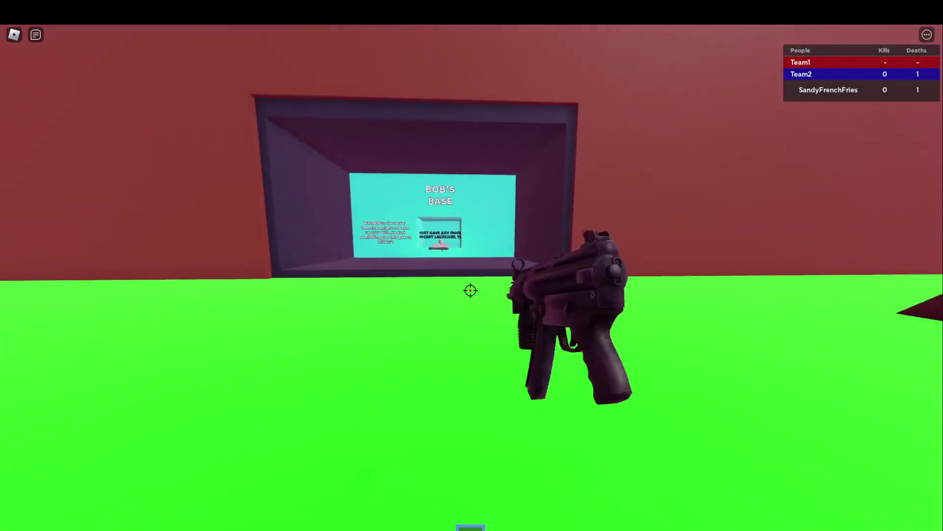
# Put away the pistol and walk along Bob's Base wall past the warning text.
pyautogui.press('1')
pyautogui.press('w')
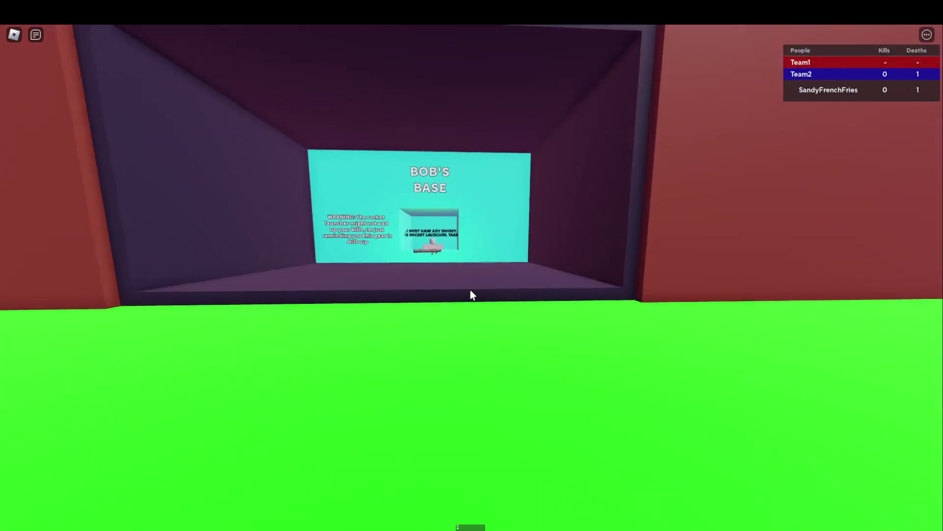
pyautogui.press('w')
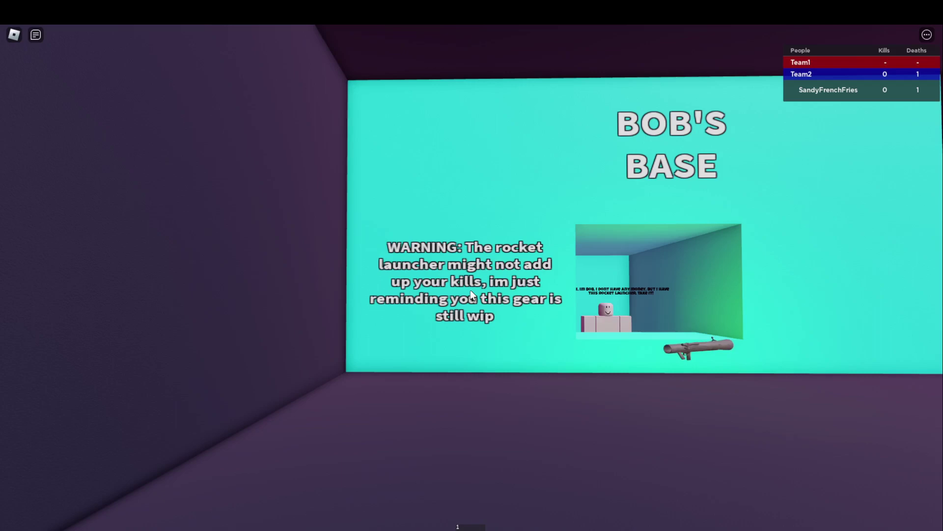
pyautogui.press('d')
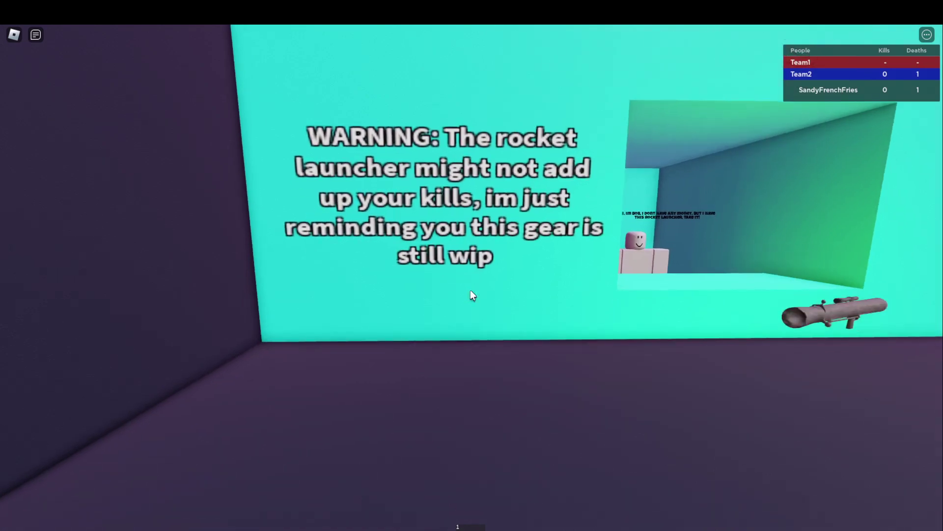
pyautogui.press('d')
# Enter Bob's alcove, equip the rocket launcher, then back away from the wall.
pyautogui.press('w')
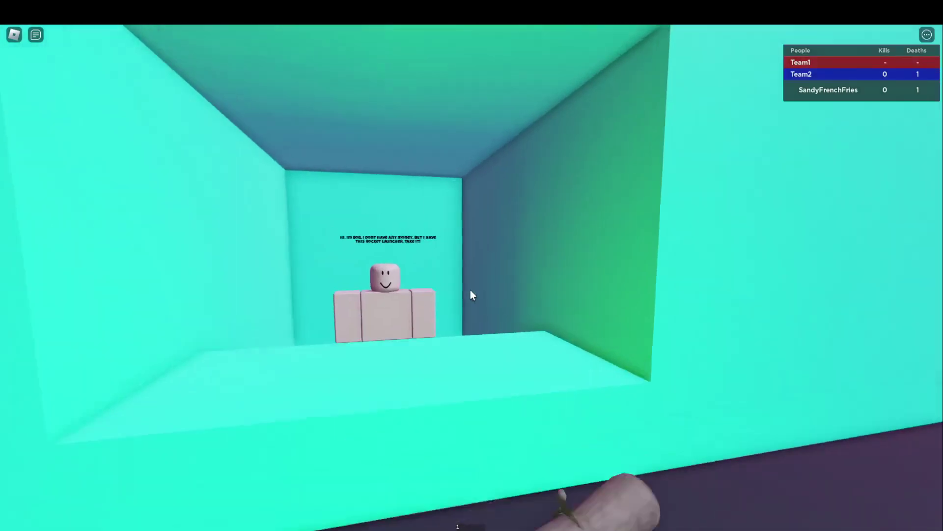
pyautogui.press('1')
pyautogui.press('w')
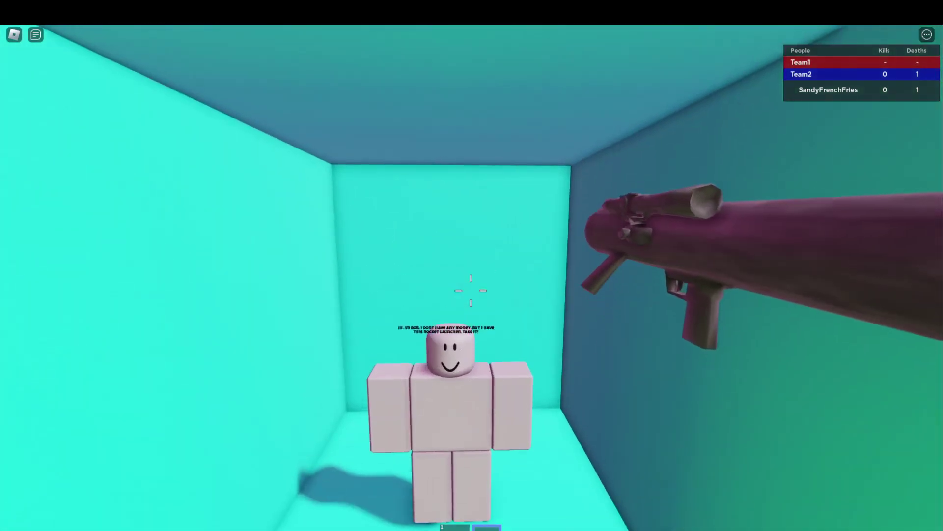
pyautogui.press('s')
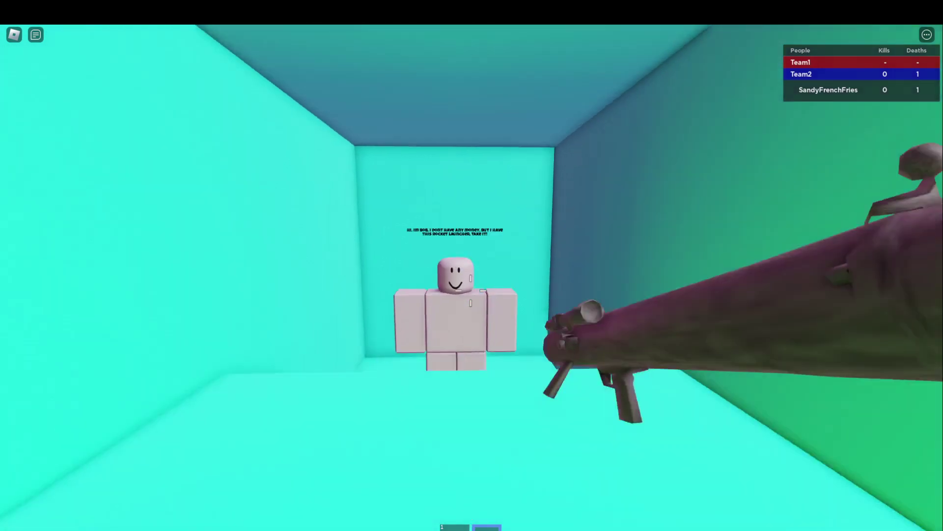
pyautogui.press('s')
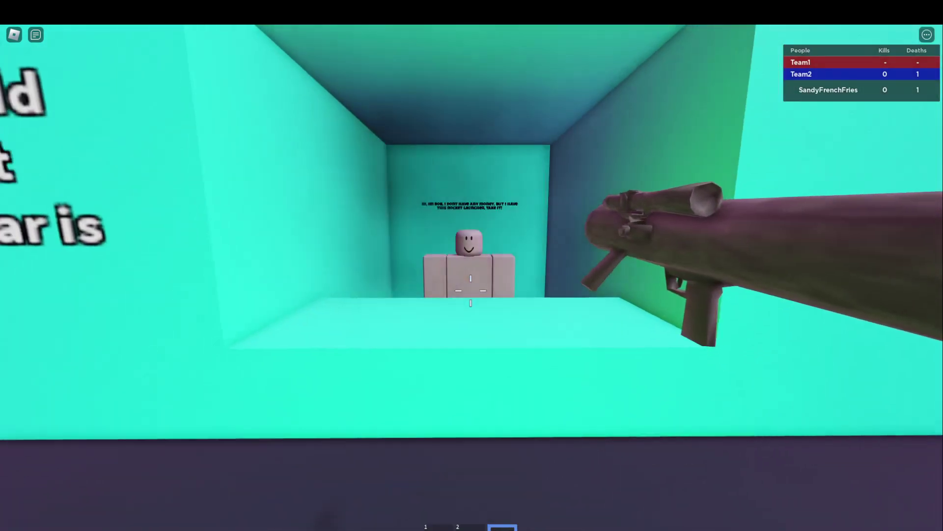
# Leave Bob's Base and face the open green arena.
pyautogui.press('s')
pyautogui.press('w')
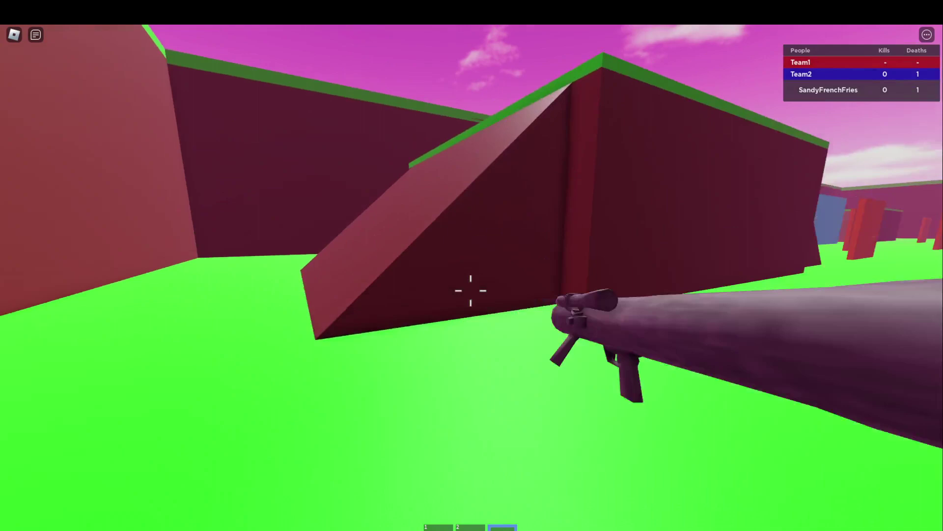
pyautogui.press('s')
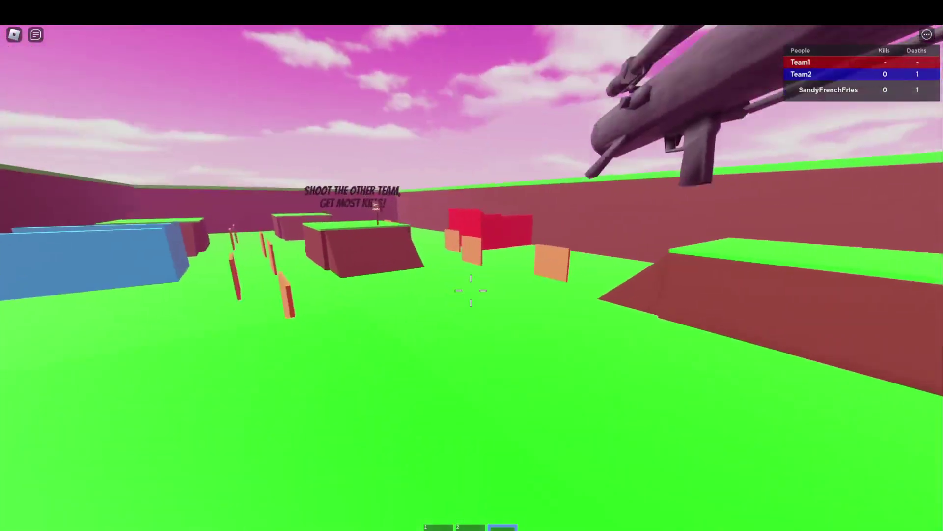
pyautogui.press('w')
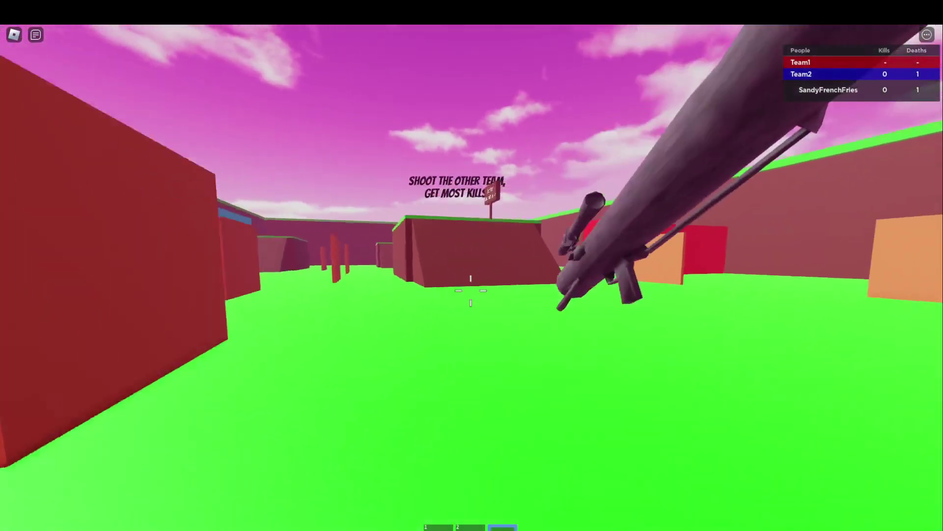
# Climb over the red block, follow the red wall into the open area, and face the ramps.
pyautogui.press('w')
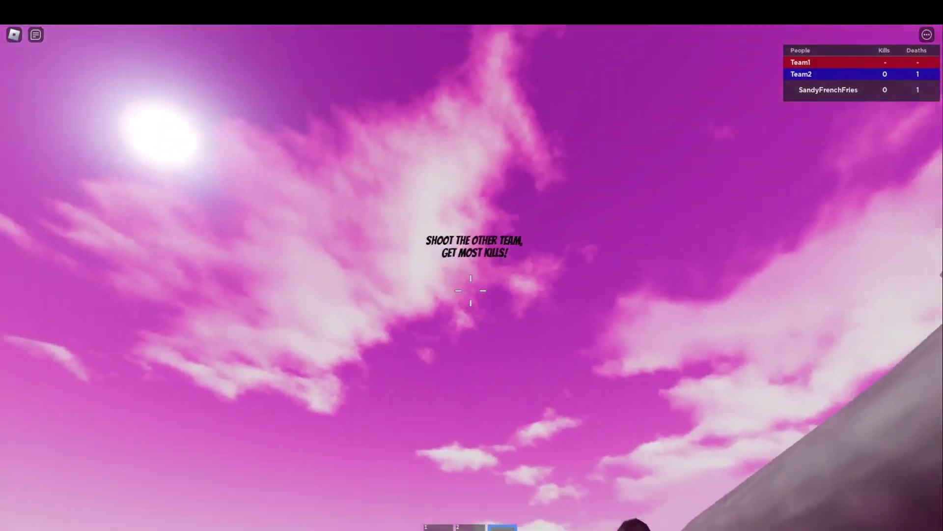
pyautogui.press('w')
pyautogui.press('w')
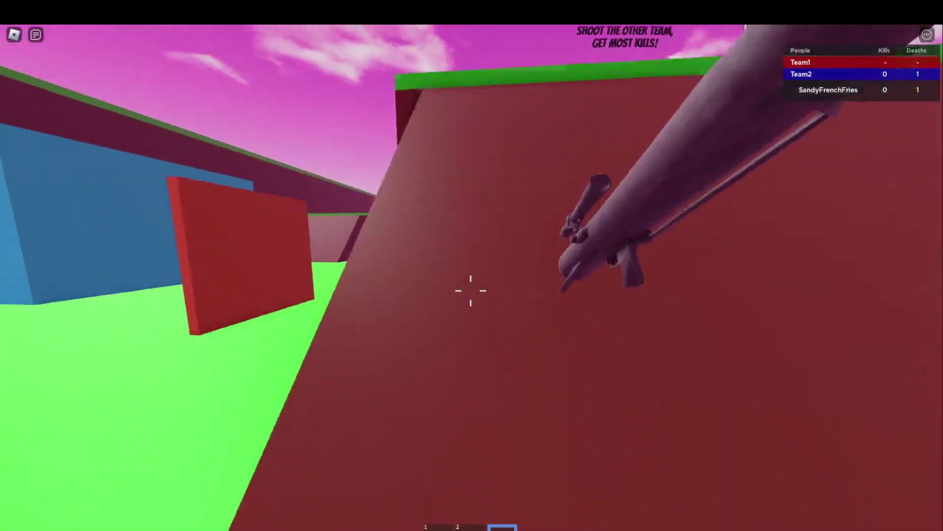
pyautogui.press('w')
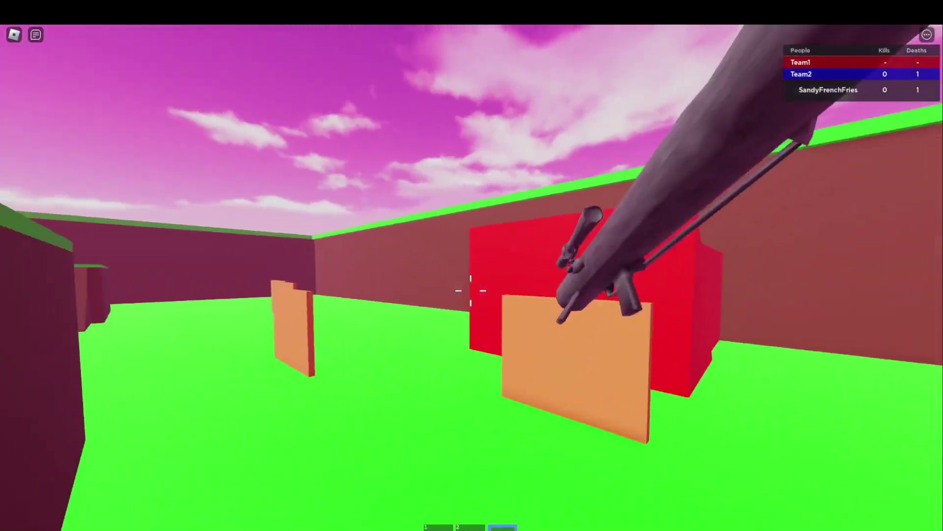
pyautogui.press('w')
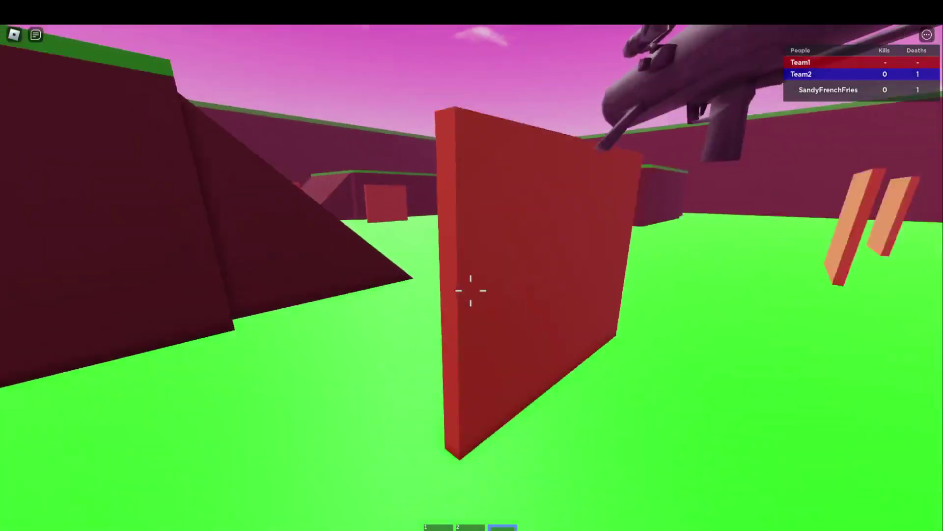
pyautogui.press('w')
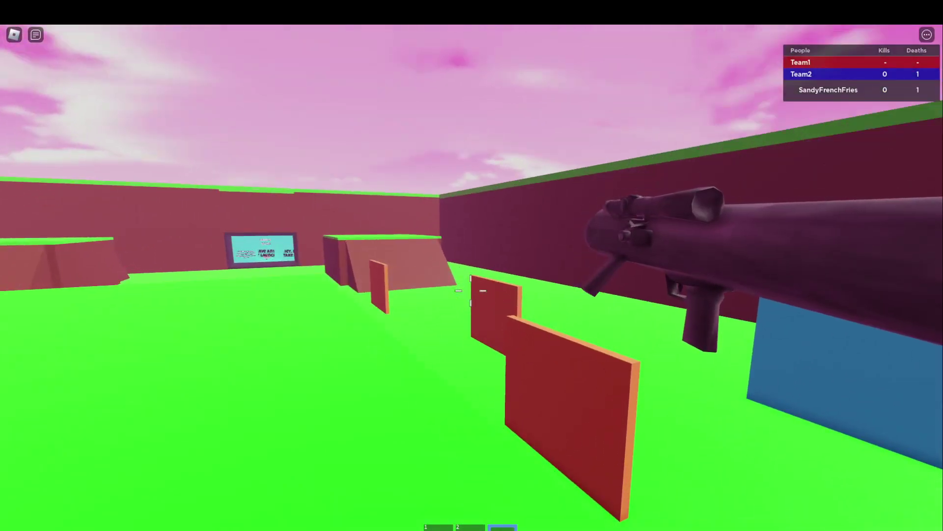
pyautogui.scroll(-5, 471, 290)
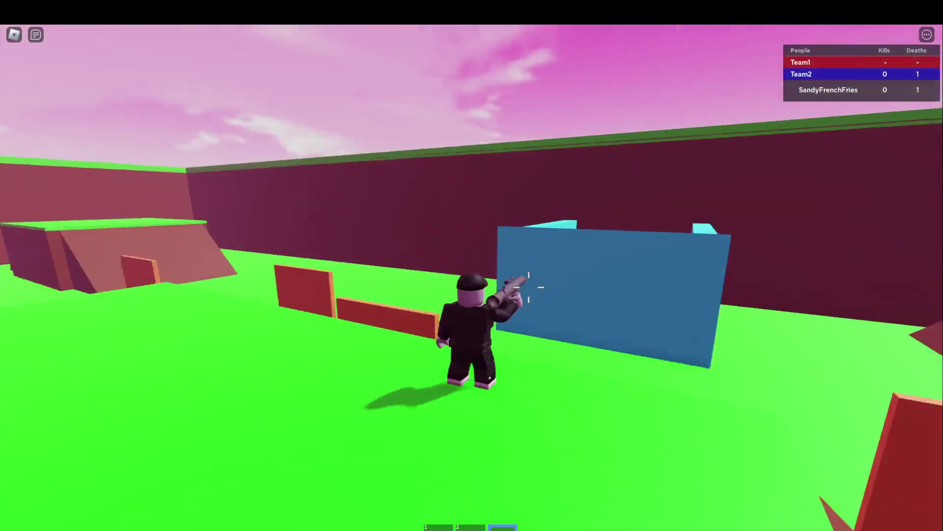
pyautogui.scroll(3, 529, 295)
pyautogui.scroll(3, 502, 292)
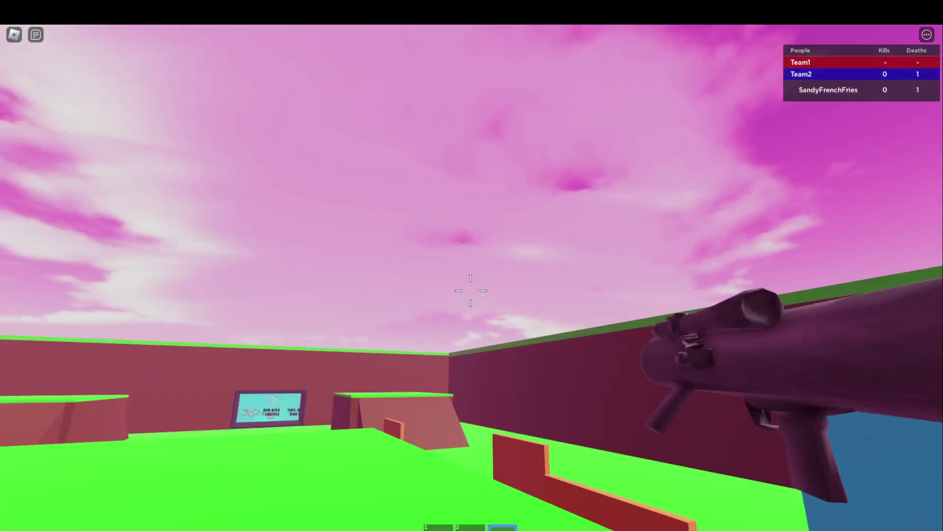
# Fire two rockets while walking toward the Bob's Base sign and a red block.
pyautogui.click(471, 290)
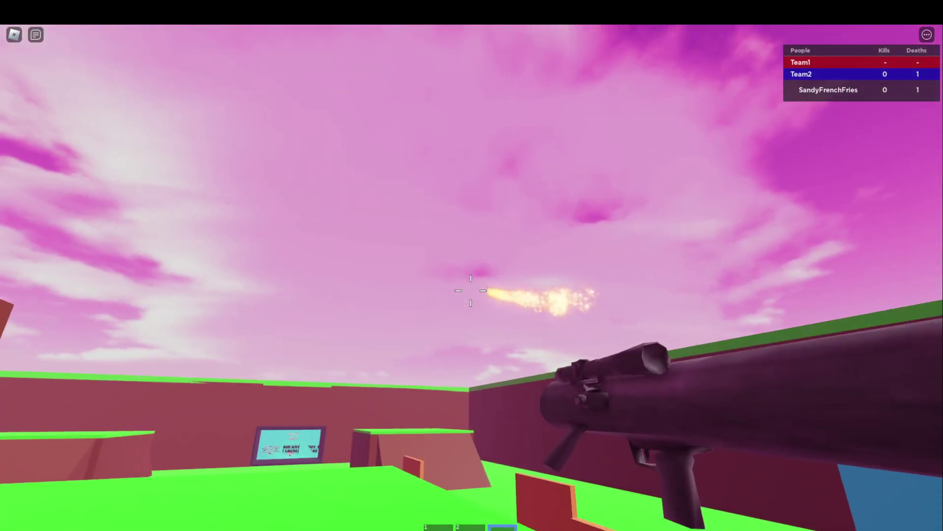
pyautogui.press('w')
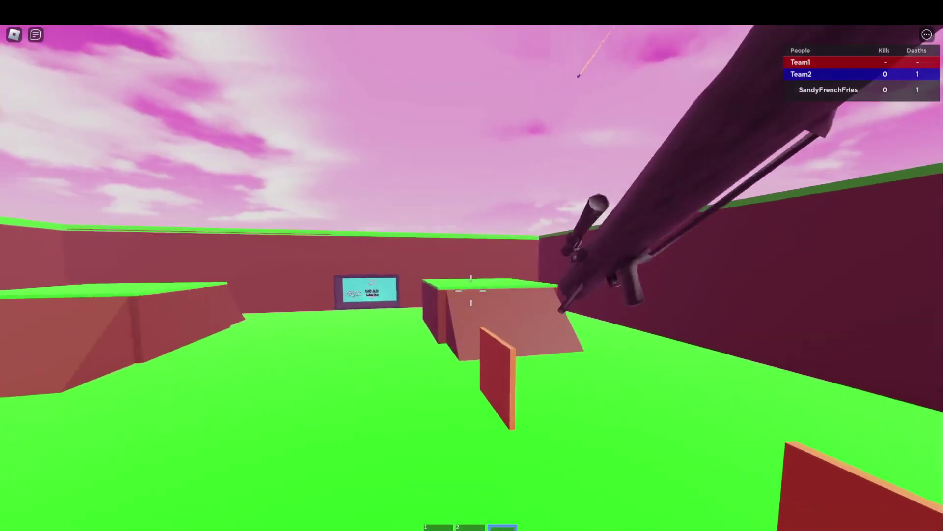
pyautogui.press('w')
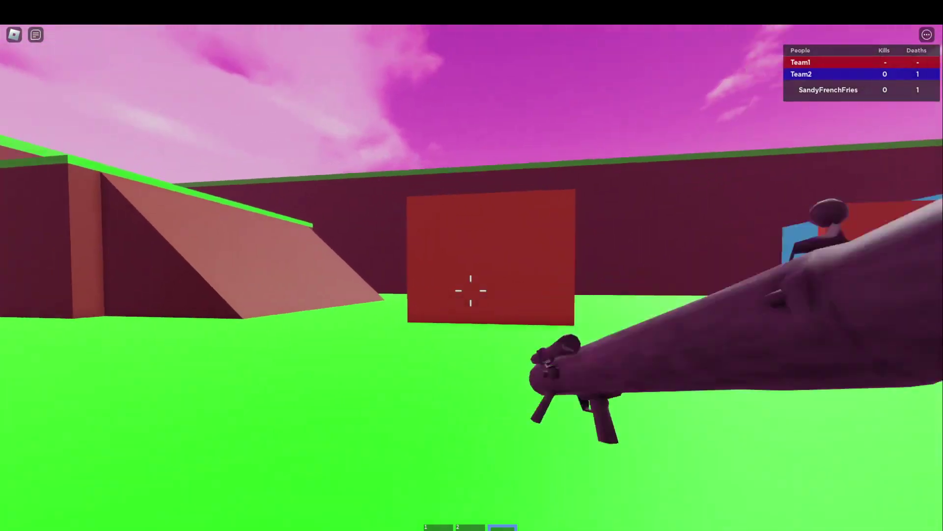
pyautogui.click(470, 290)
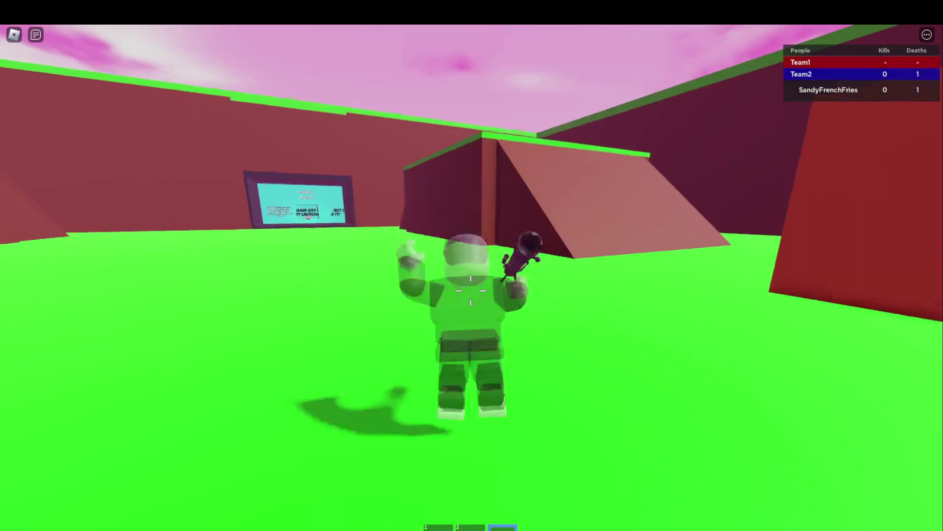
# Turn back across the arena, view the avatar from overhead, then level the camera.
pyautogui.press('a')
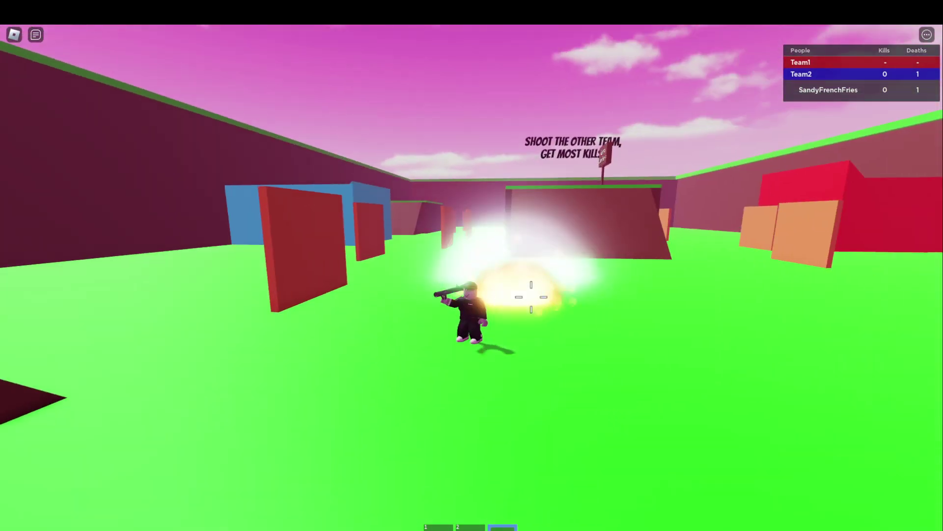
pyautogui.press('s')
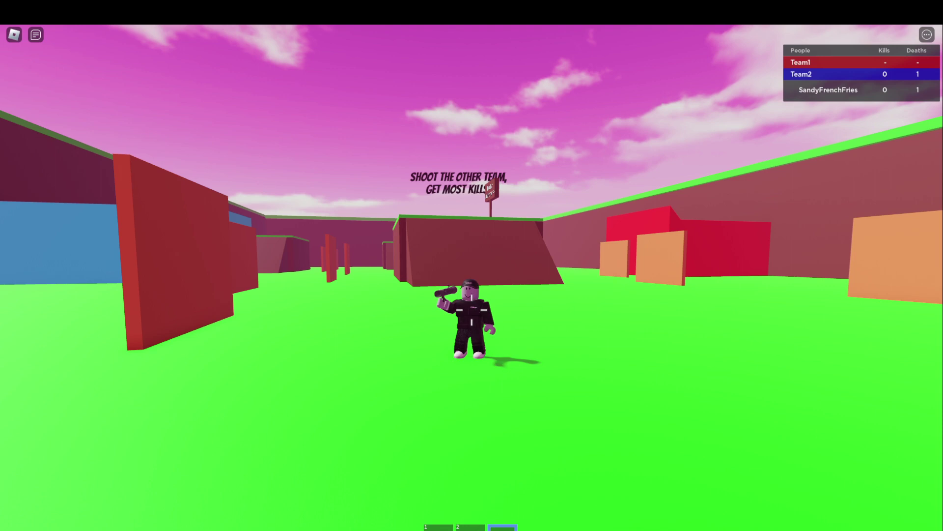
pyautogui.moveTo(468, 221); pyautogui.dragTo(467, 336)
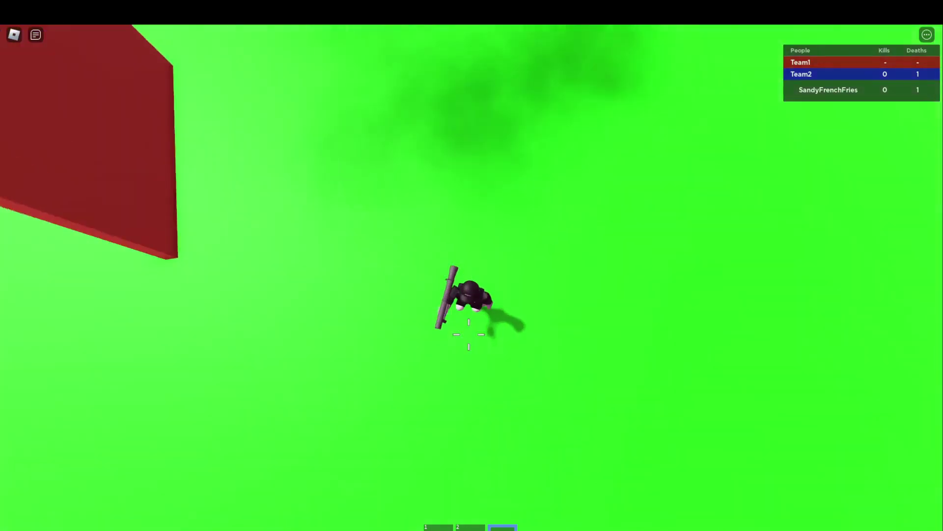
pyautogui.scroll(2, 469, 336)
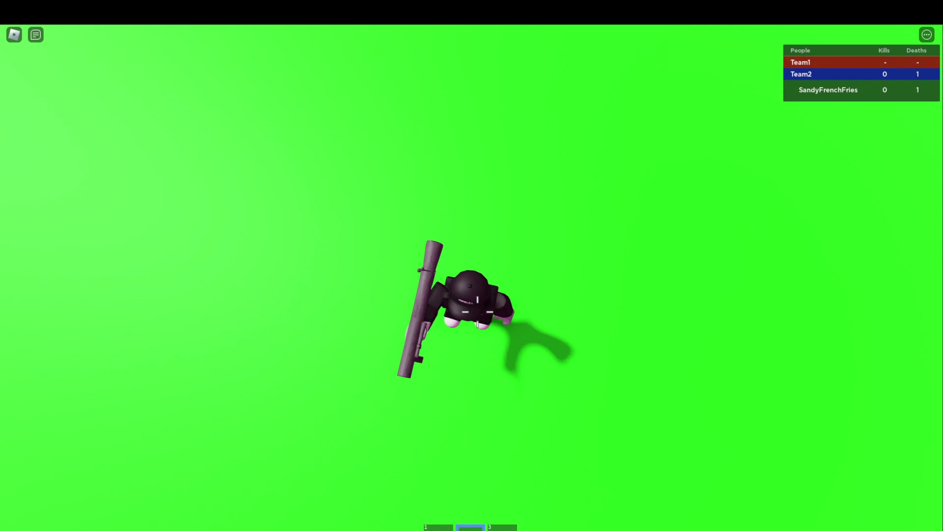
pyautogui.moveTo(468, 335); pyautogui.dragTo(469, 222)
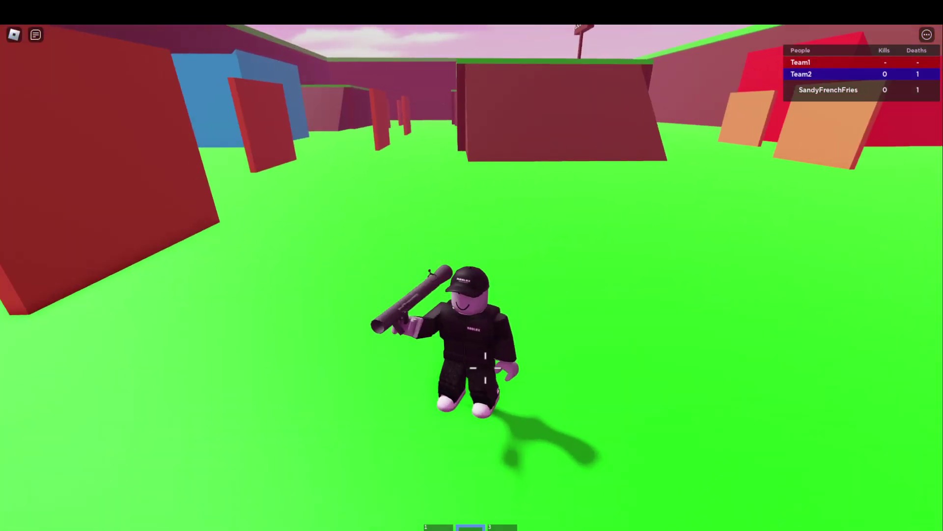
# Fire a point-blank rocket to blow up the avatar, then walk through the respawn room past the cyan wall.
pyautogui.click(486, 372)
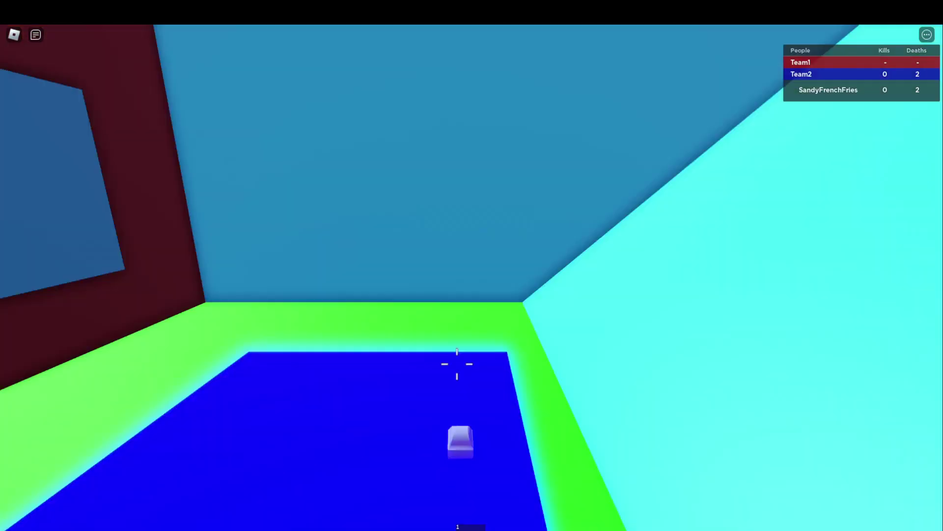
pyautogui.scroll(5, 457, 364)
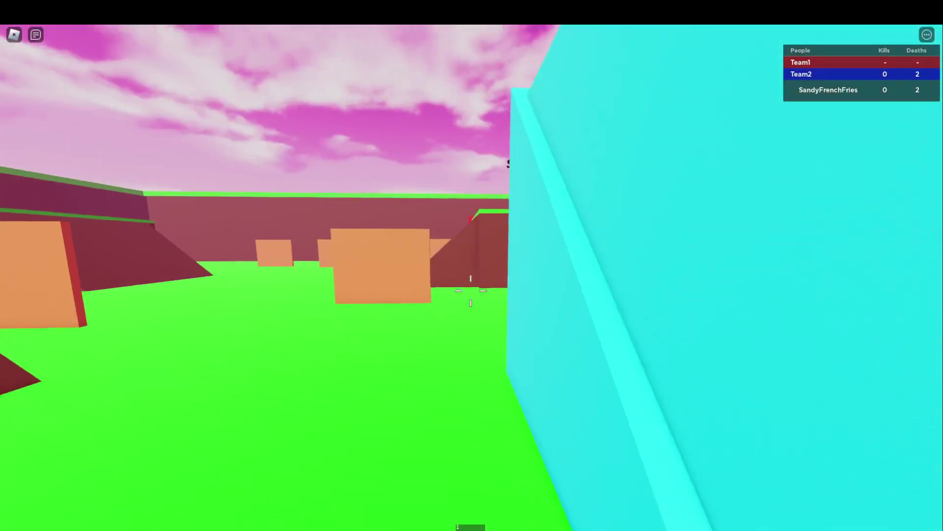
pyautogui.press('w')
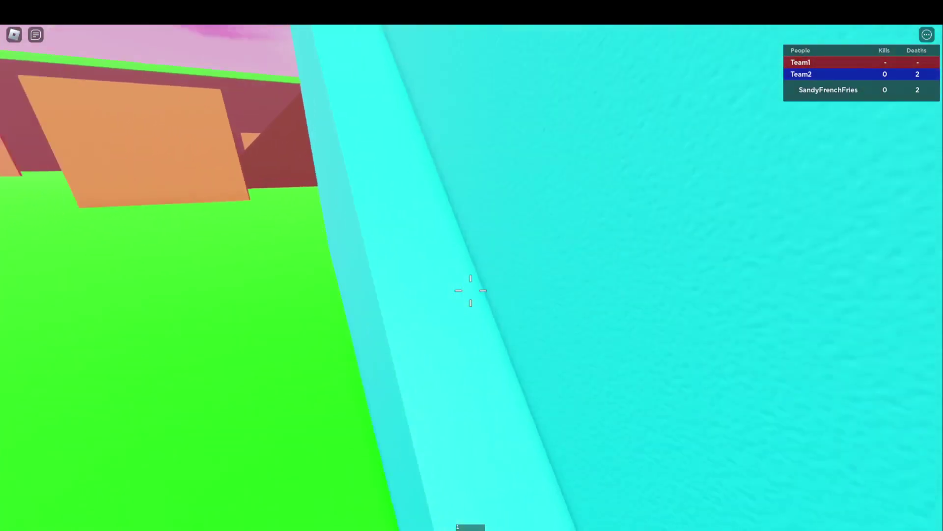
pyautogui.press('w')
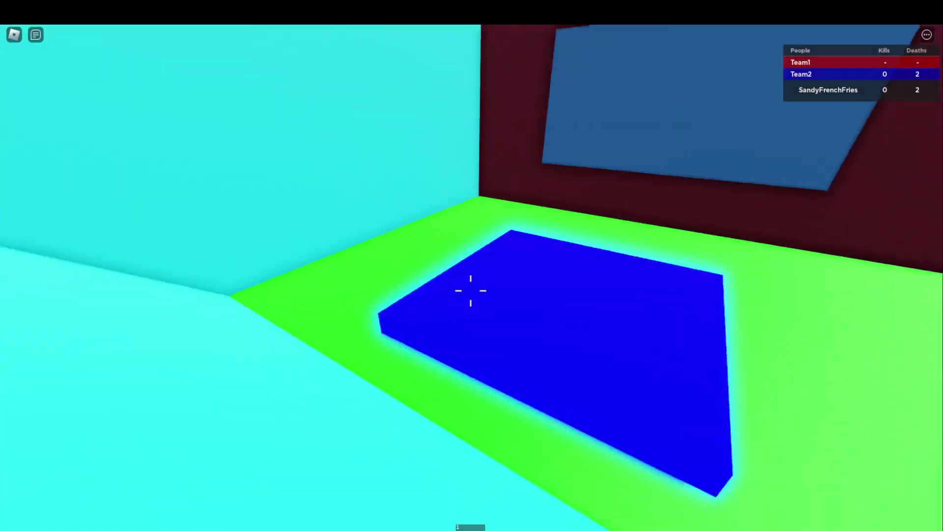
# Walk past the Rocket Launcher sign, over the red block, and into the open arena.
pyautogui.press('w')
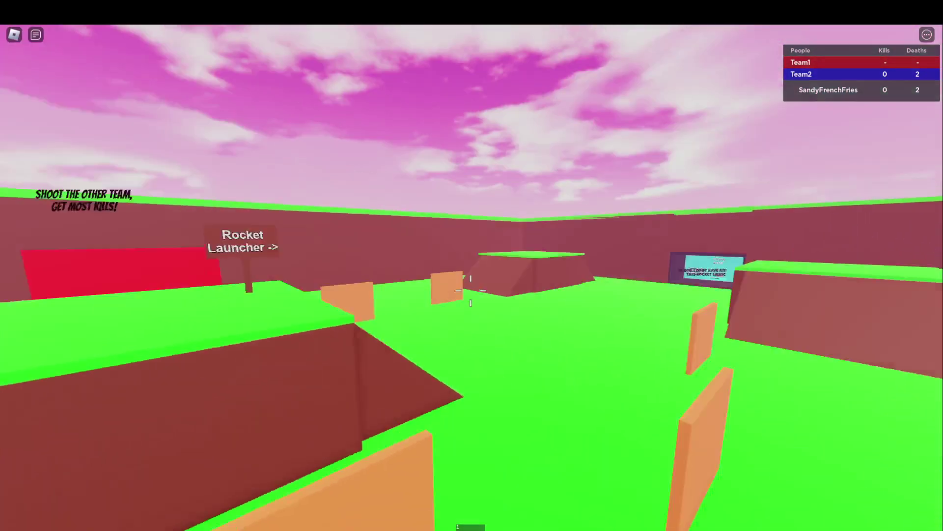
pyautogui.press('w')
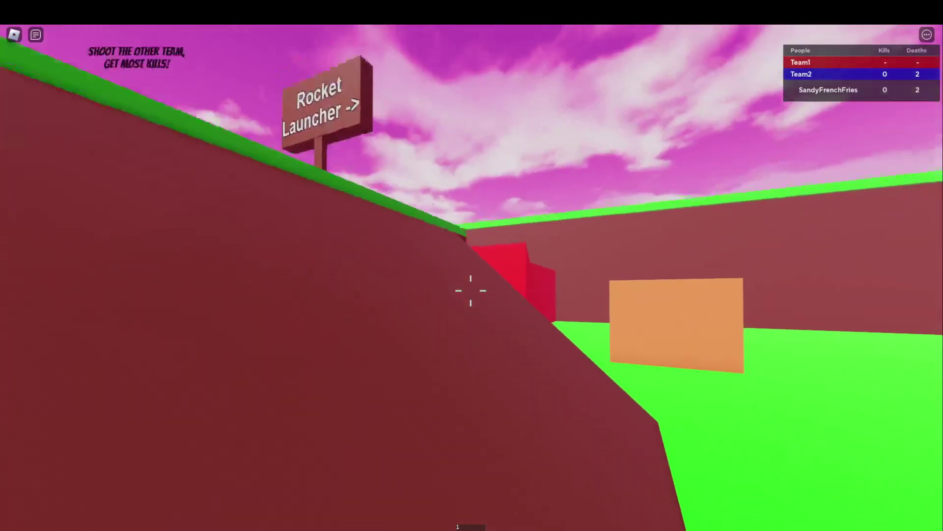
pyautogui.press('w')
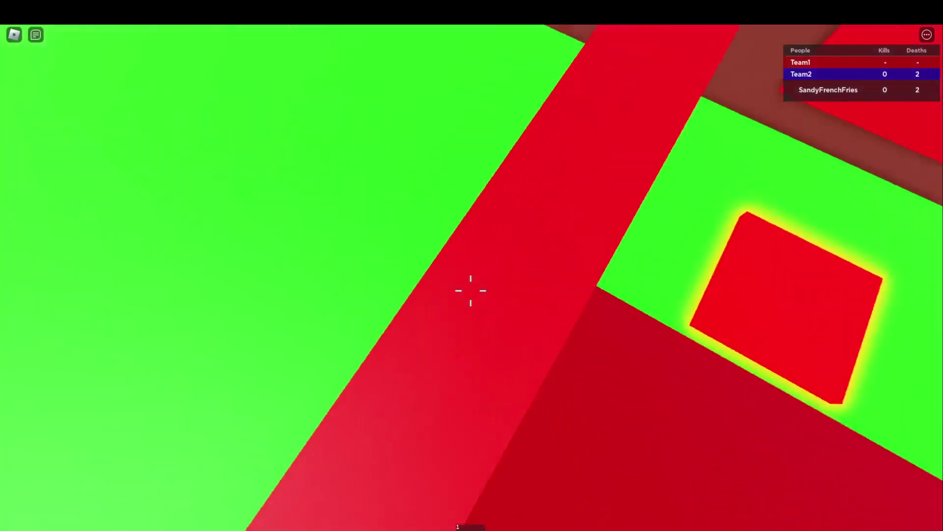
pyautogui.press('w')
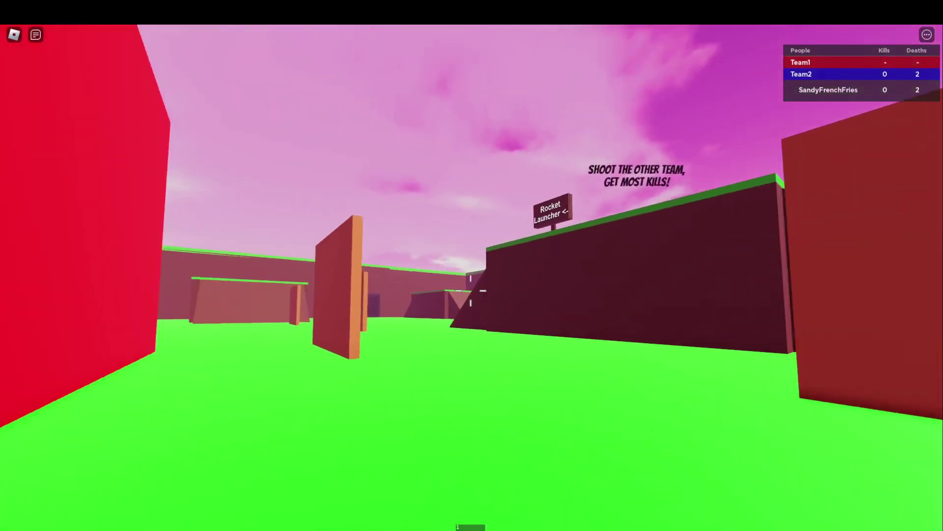
pyautogui.press('w')
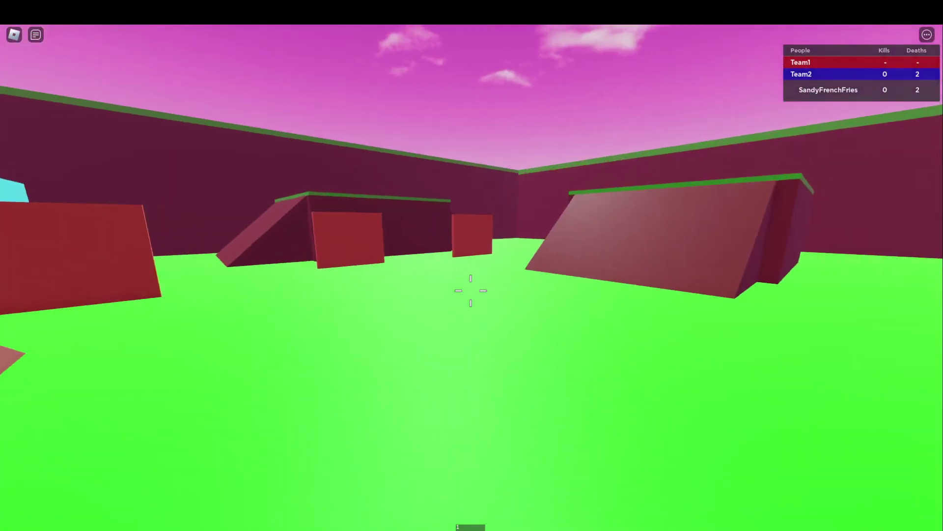
pyautogui.press('w')
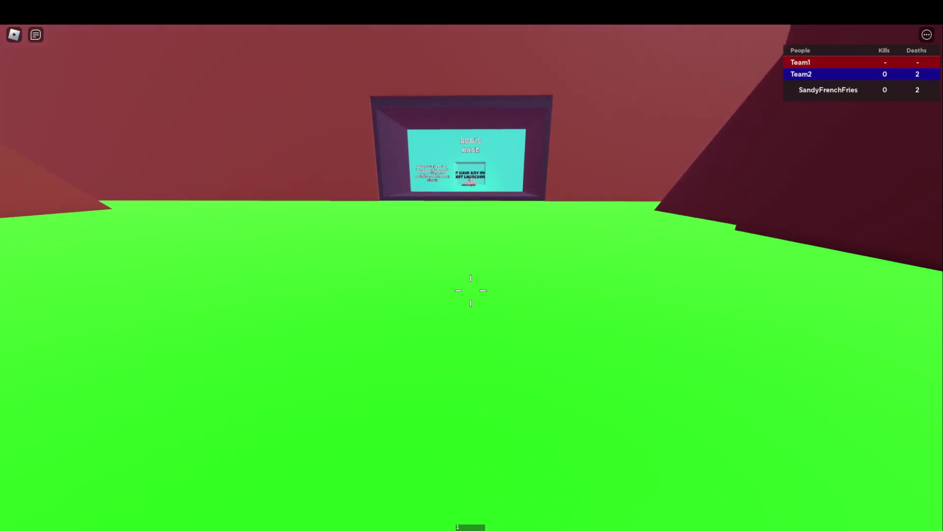
# Step into Bob's Base alcove for the rocket launcher, then back out into the arena.
pyautogui.press('w')
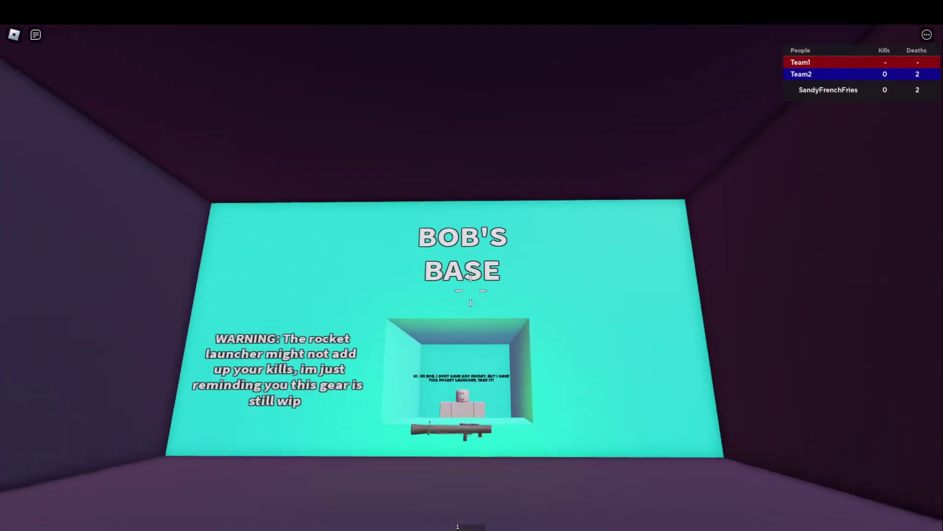
pyautogui.press('w')
pyautogui.press('s')
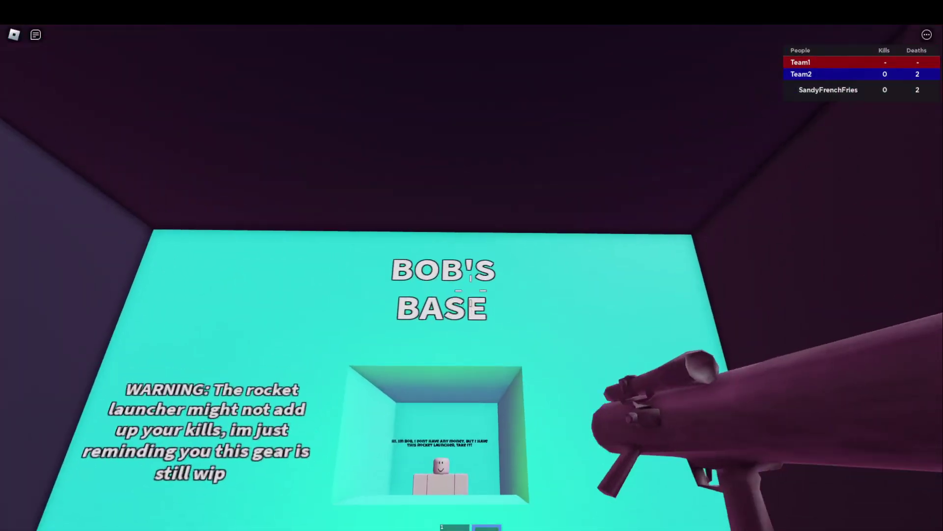
pyautogui.press('s')
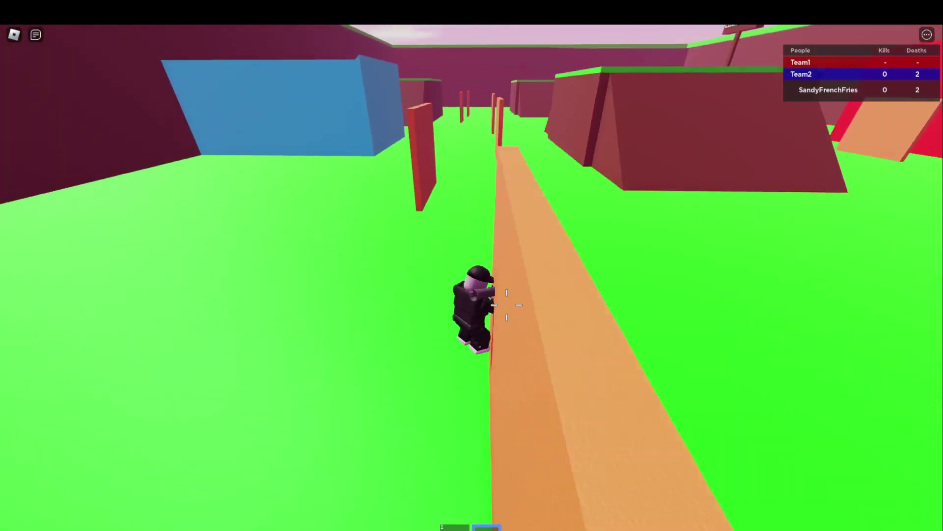
# Fire to launch the avatar over the red platforms, then drop beside the dark wall onto open ground.
pyautogui.click(507, 304)
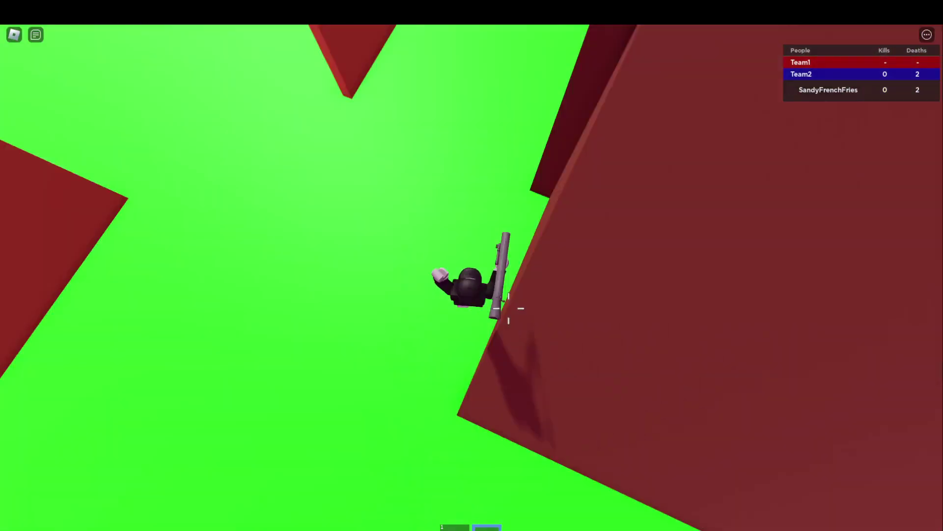
pyautogui.press('w')
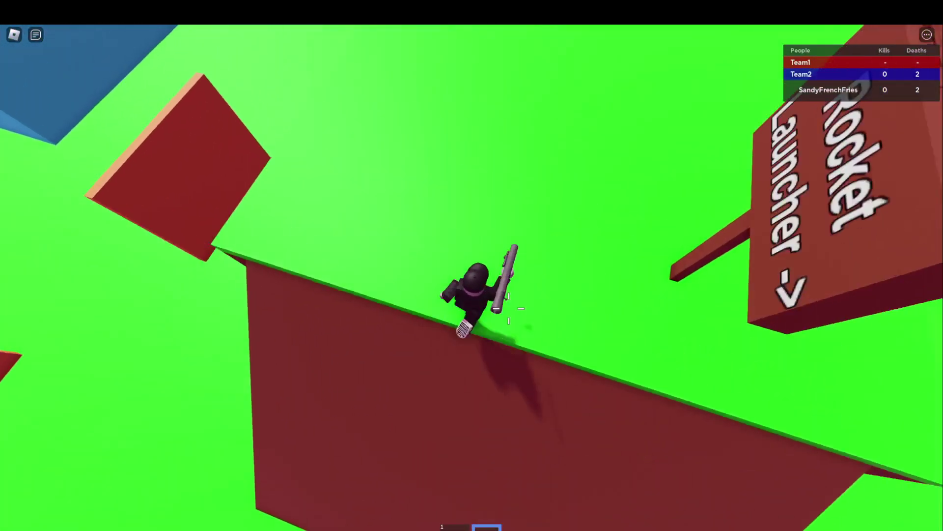
pyautogui.press('w')
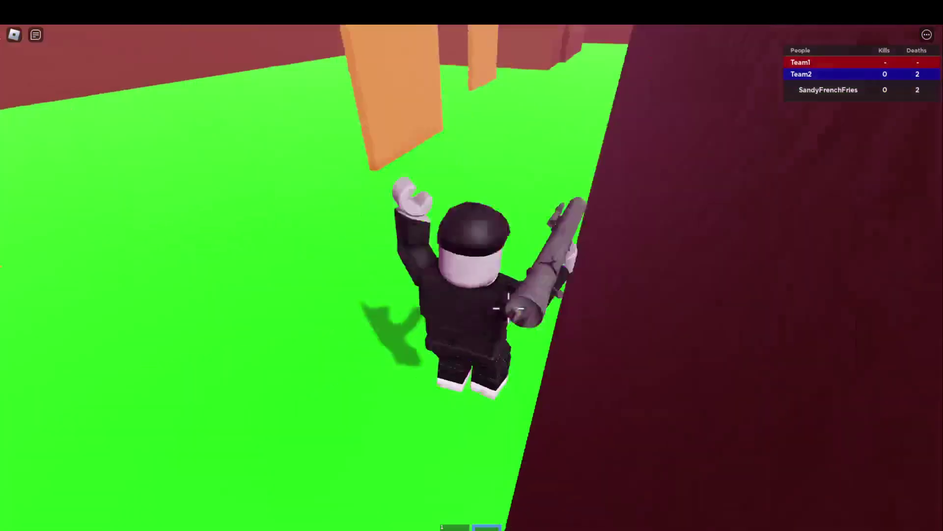
pyautogui.press('w')
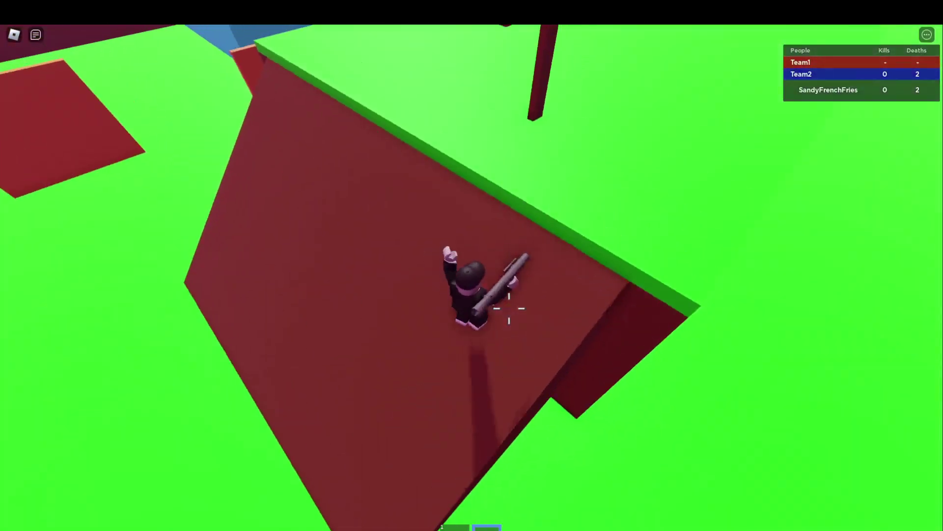